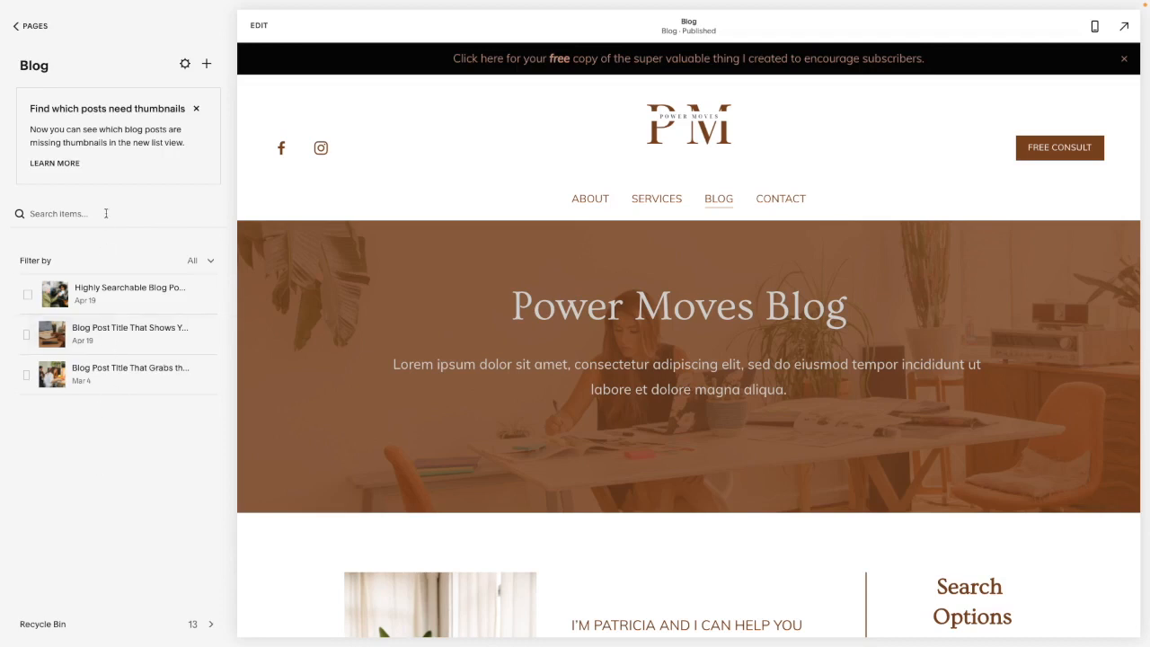
Step: Duplicate the "Highly Searchable Blog Post Title" post and look over the copy in a full-page preview
click(207, 295)
click(205, 350)
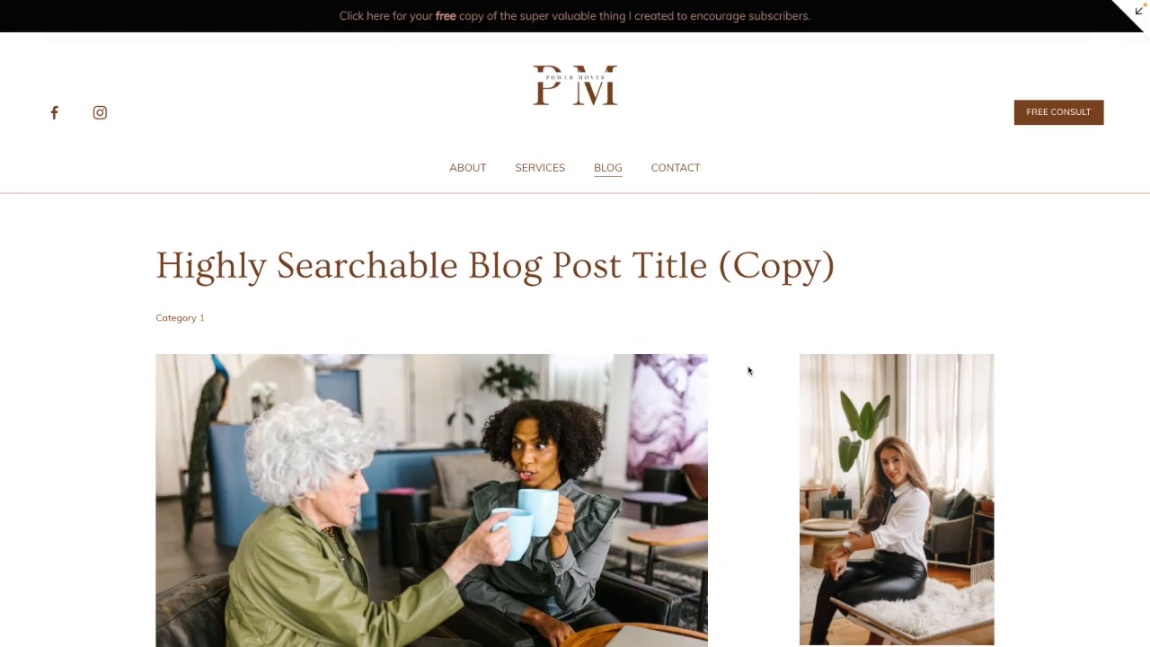
scroll(749, 370, down, 2)
scroll(748, 370, down, 1)
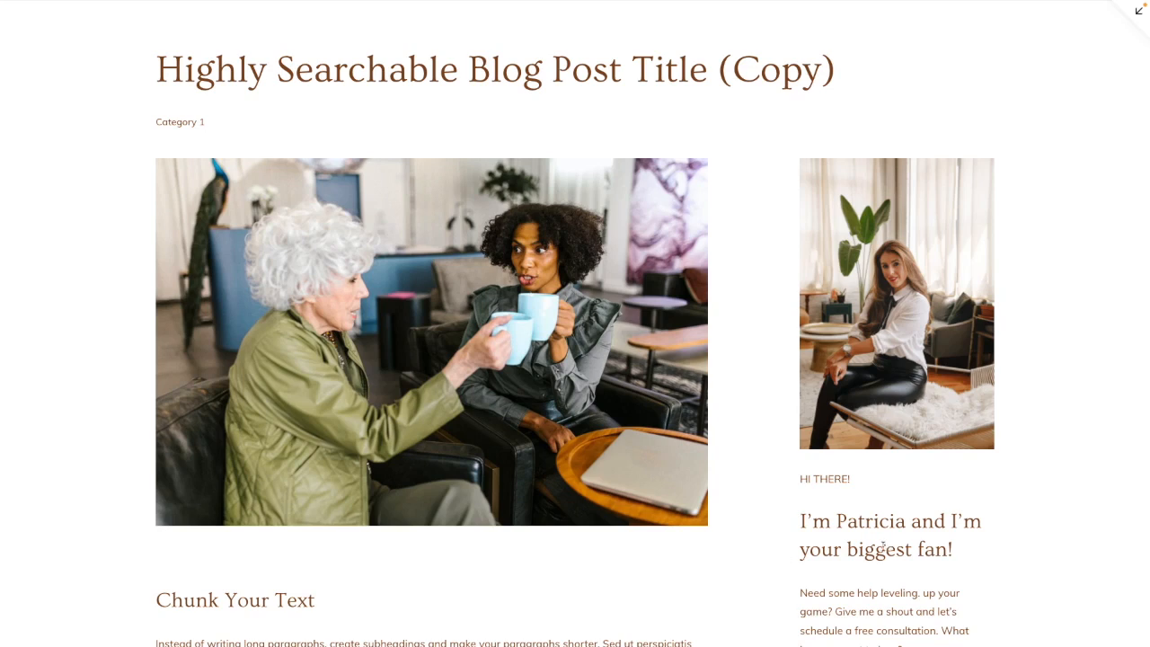
scroll(891, 548, up, 1)
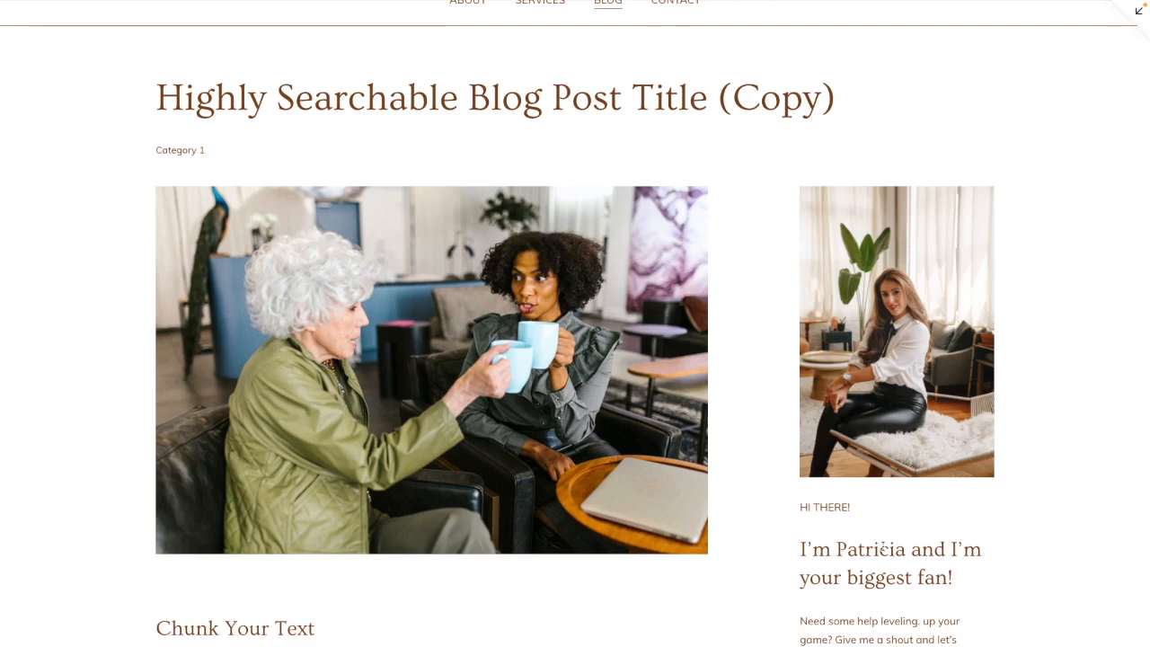
key(Escape)
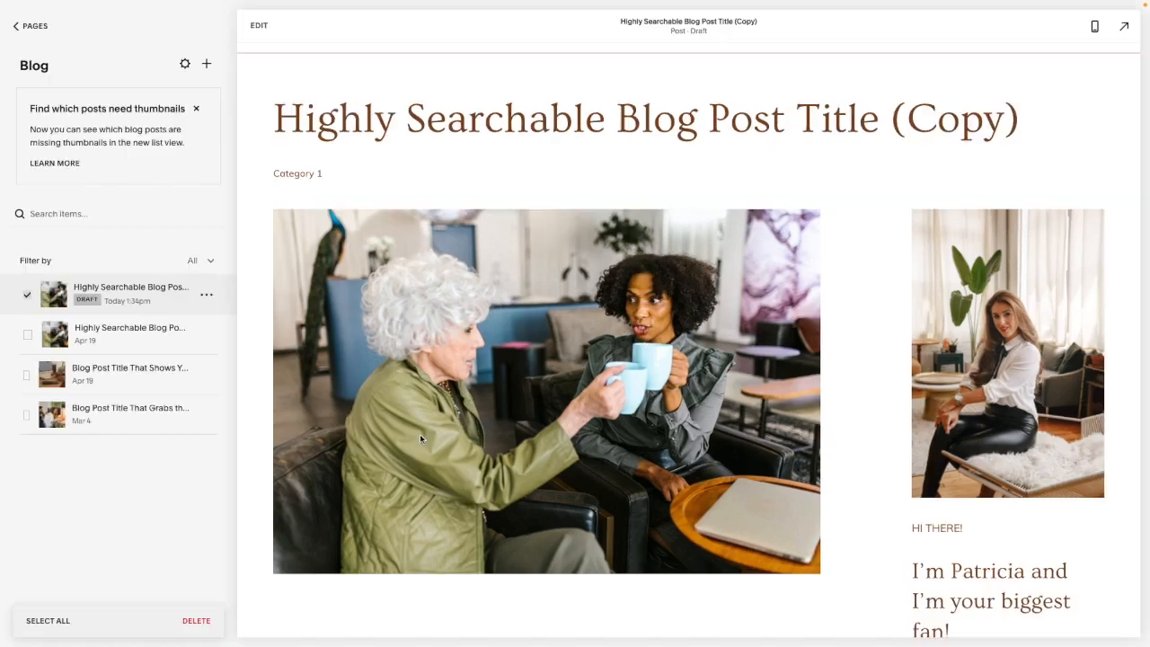
Step: Examine the duplicated post in edit mode, from its main image through the subheadings, sidebar and related links, and save the draft
click(259, 27)
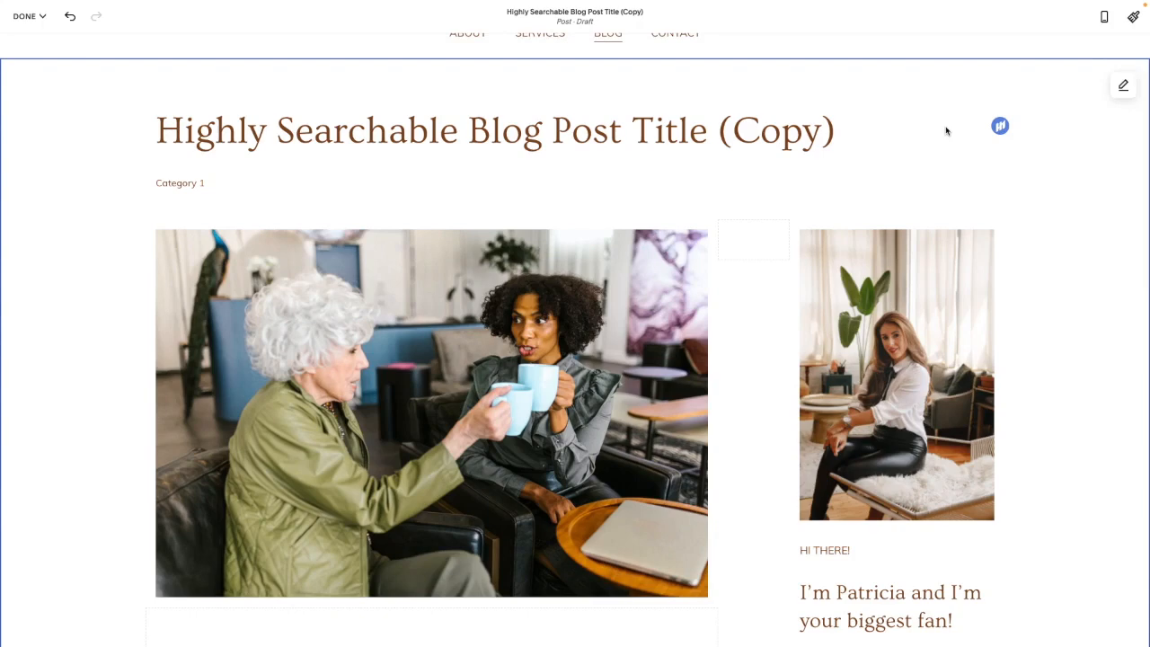
scroll(474, 386, up, 1)
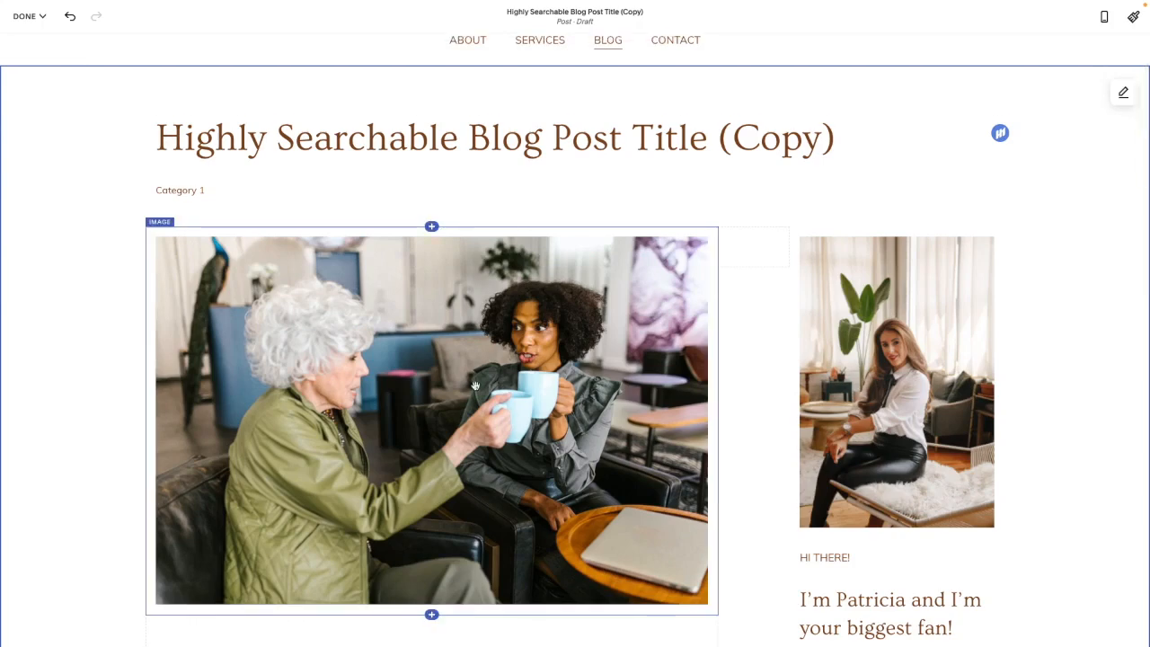
scroll(451, 421, down, 5)
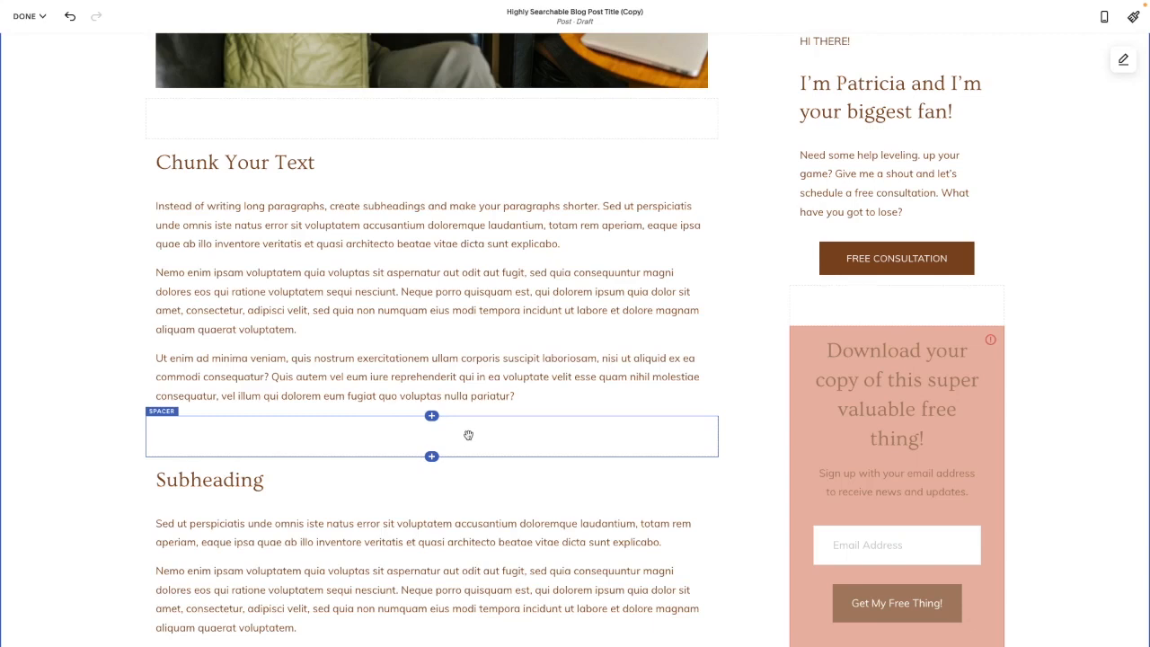
scroll(468, 435, down, 5)
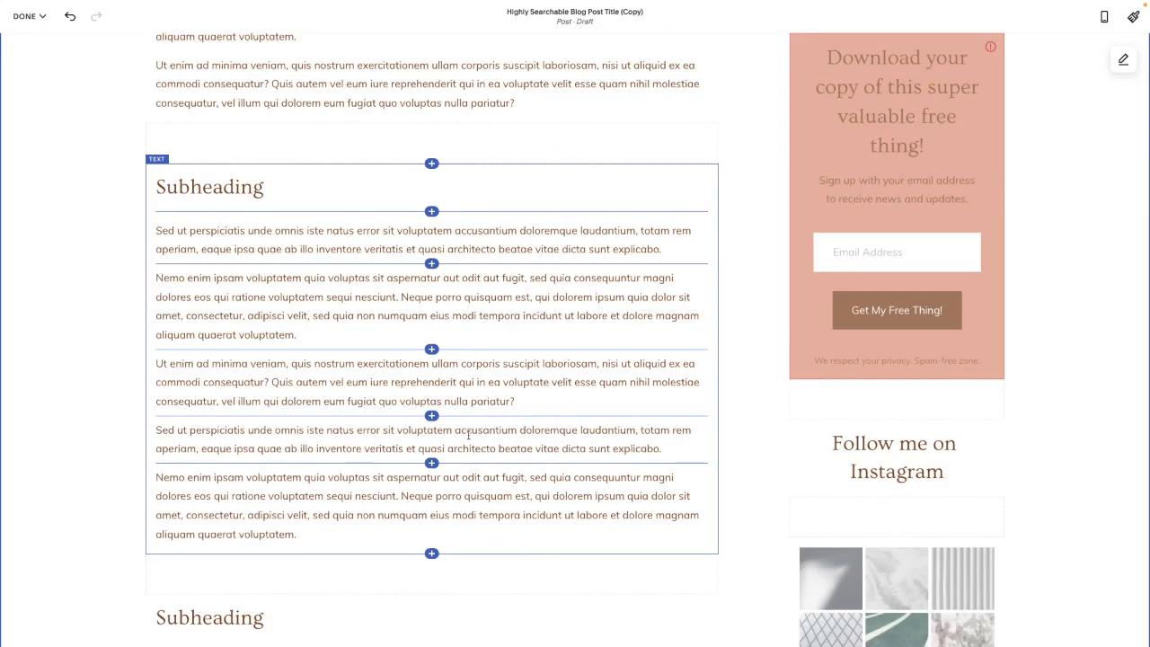
scroll(468, 434, down, 10)
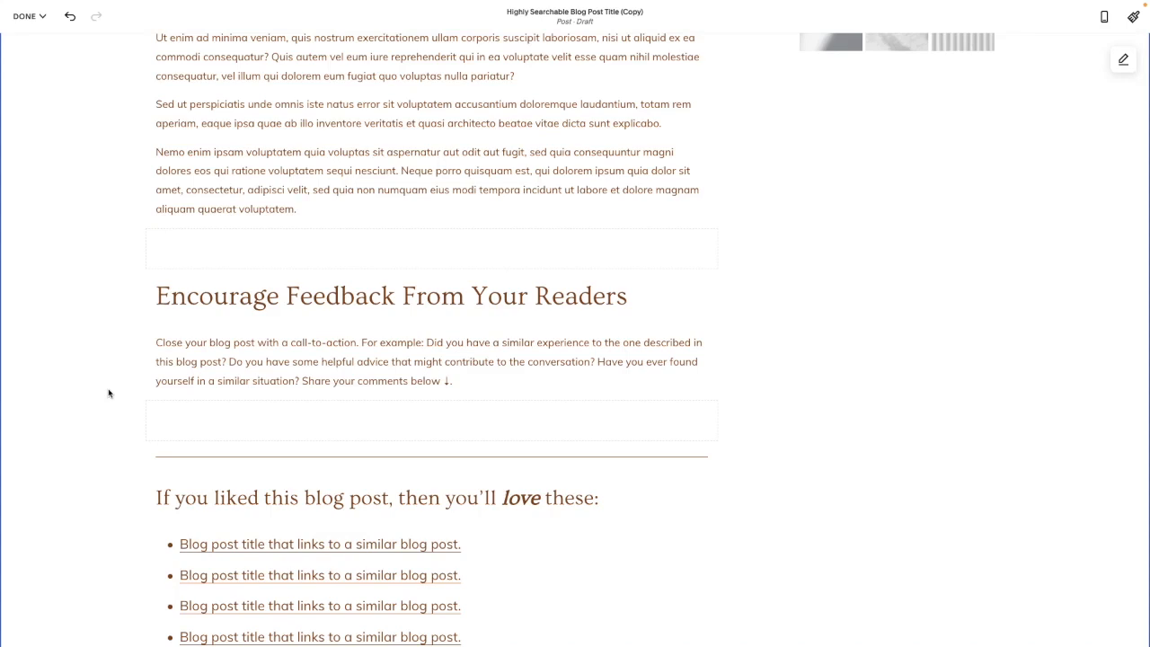
scroll(109, 393, down, 2)
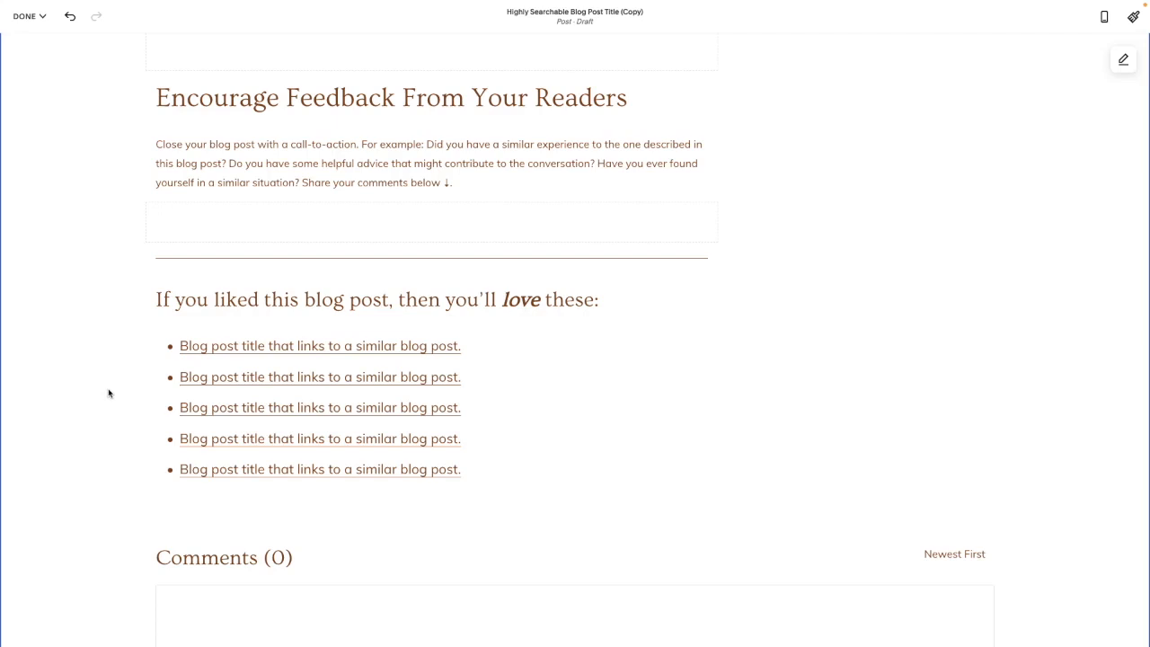
scroll(82, 367, up, 12)
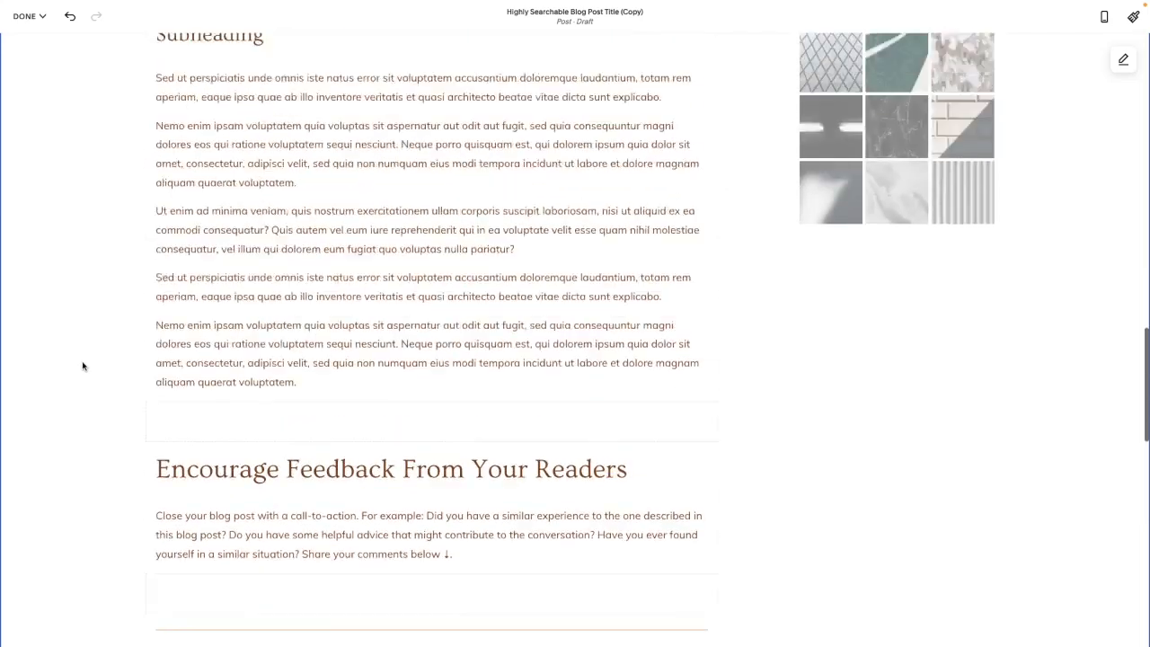
scroll(82, 366, up, 3)
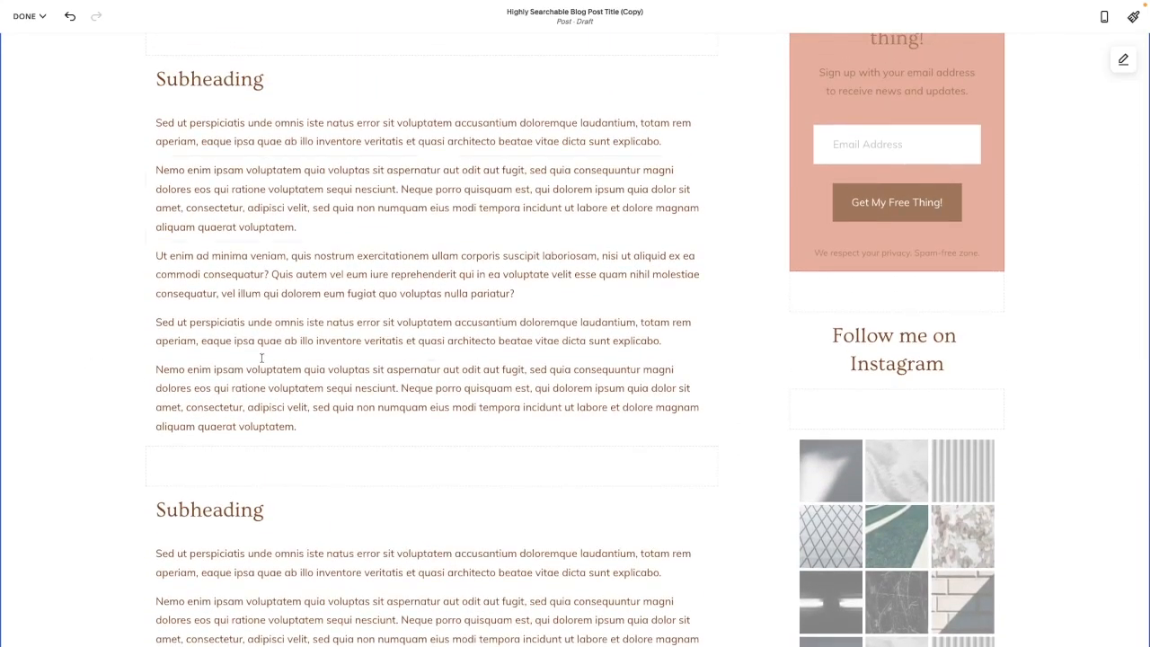
scroll(765, 457, down, 3)
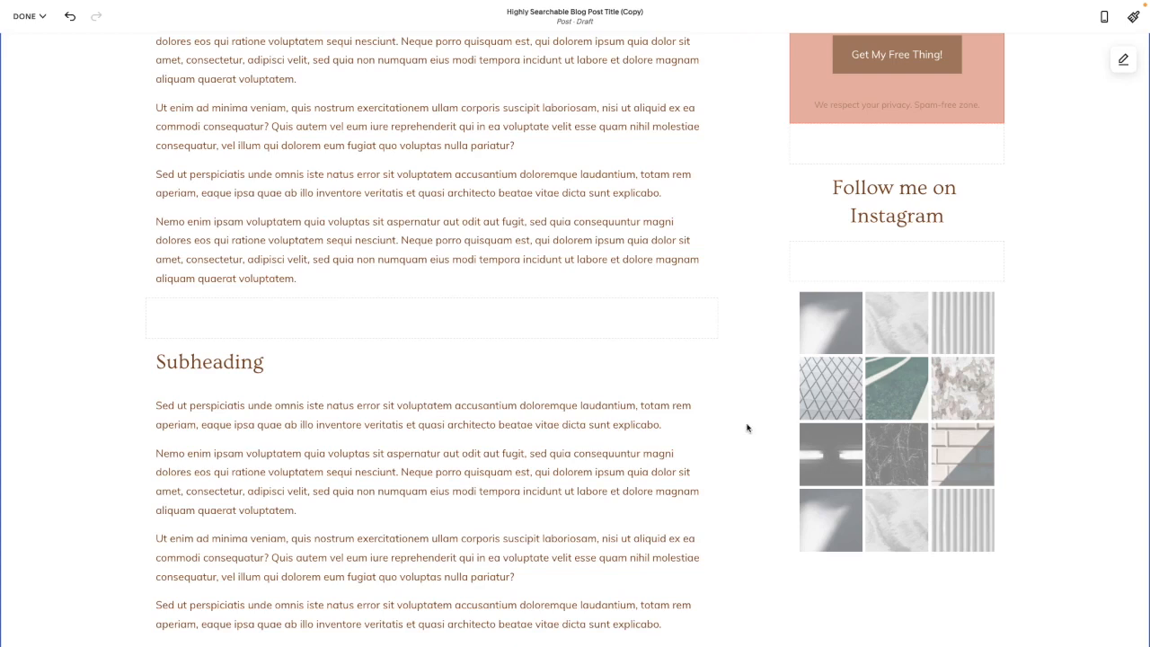
scroll(745, 427, up, 5)
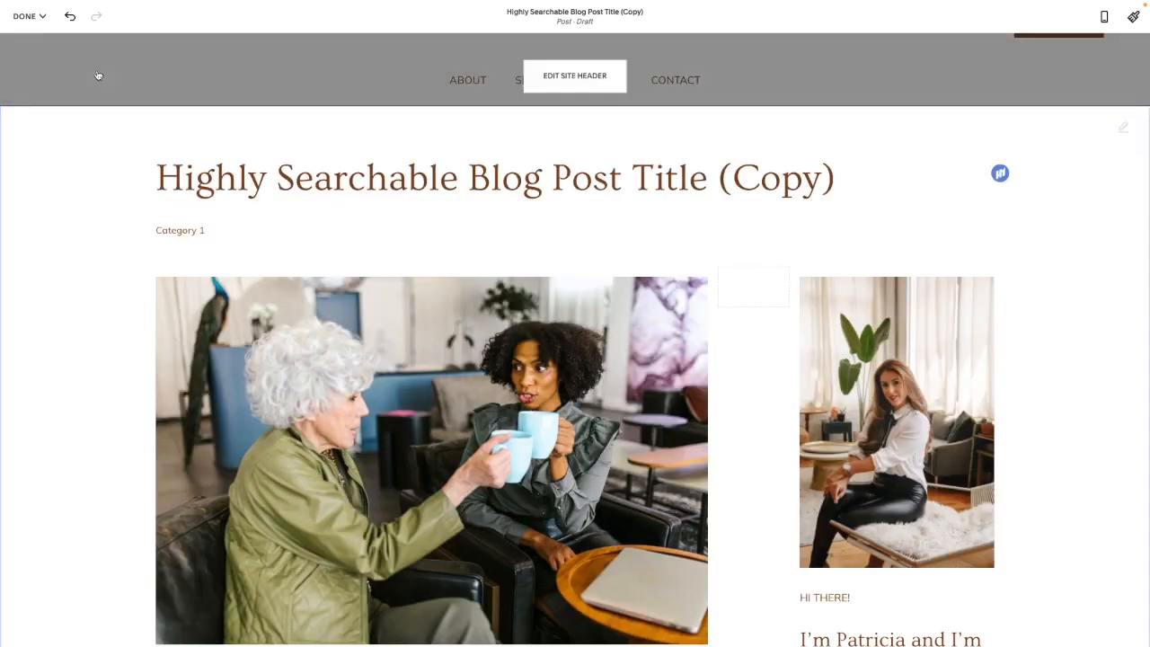
mouse_move(37, 26)
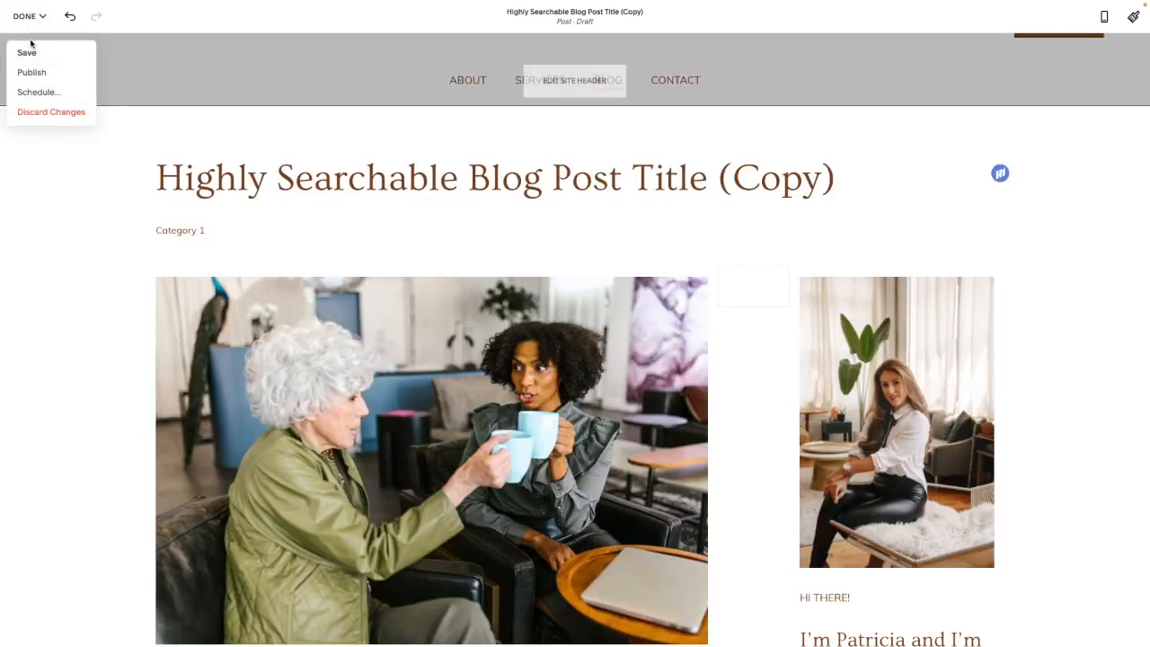
click(26, 54)
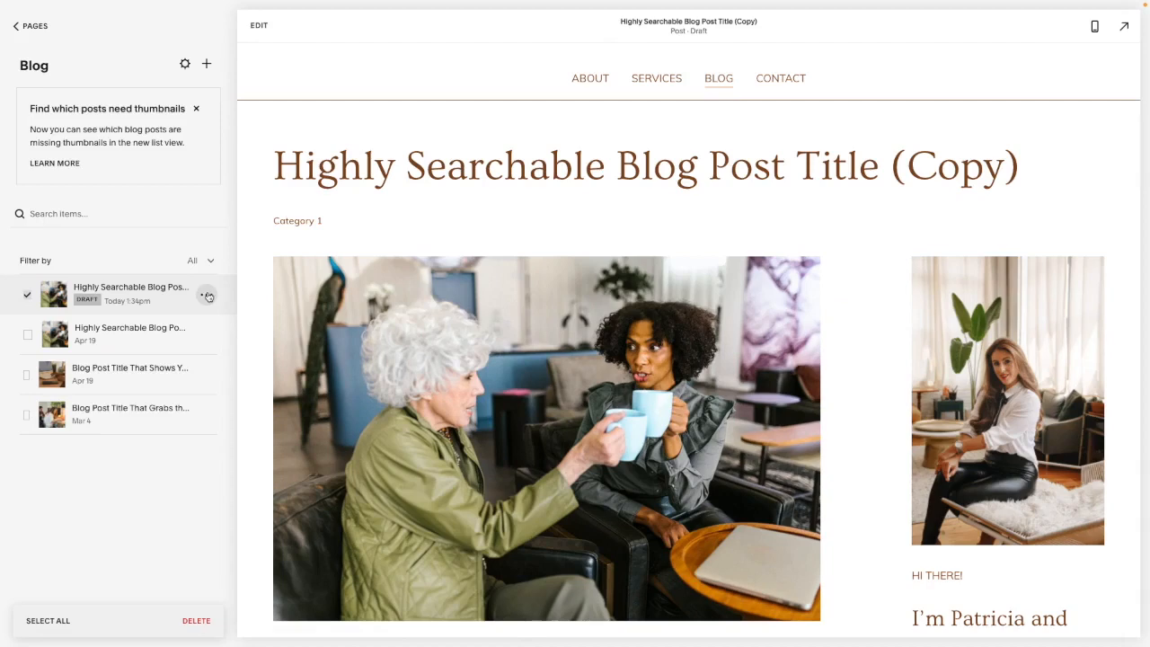
Step: In the duplicated post's settings, change the end of the post URL to "new-blog-post-title"
click(207, 296)
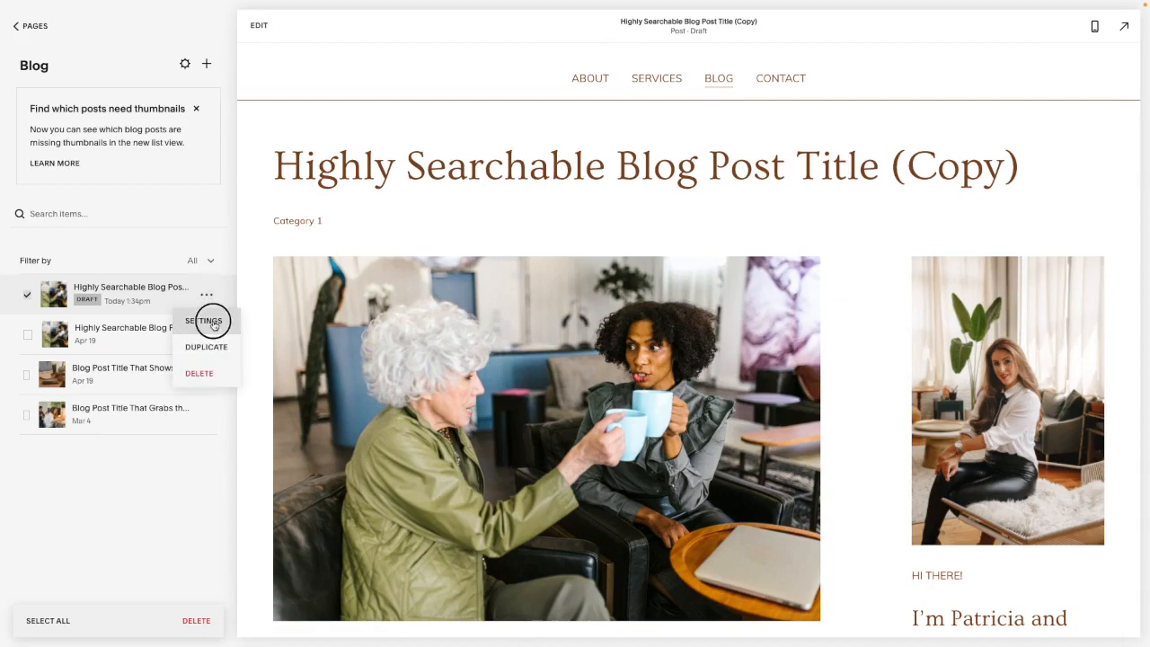
click(205, 320)
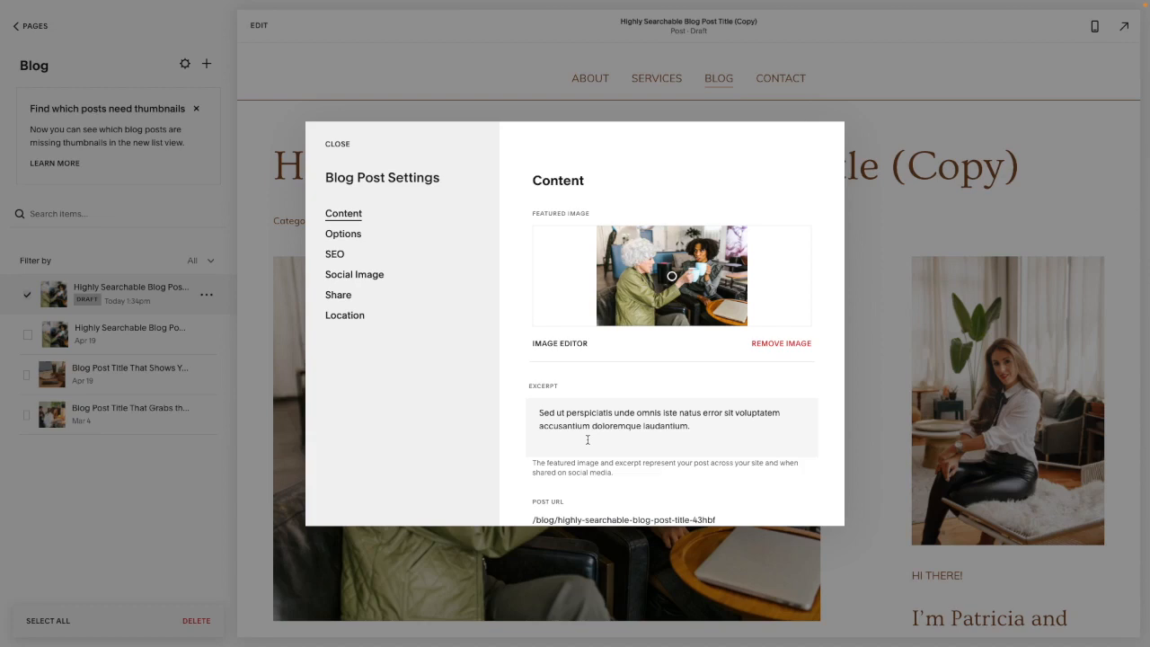
scroll(588, 440, down, 2)
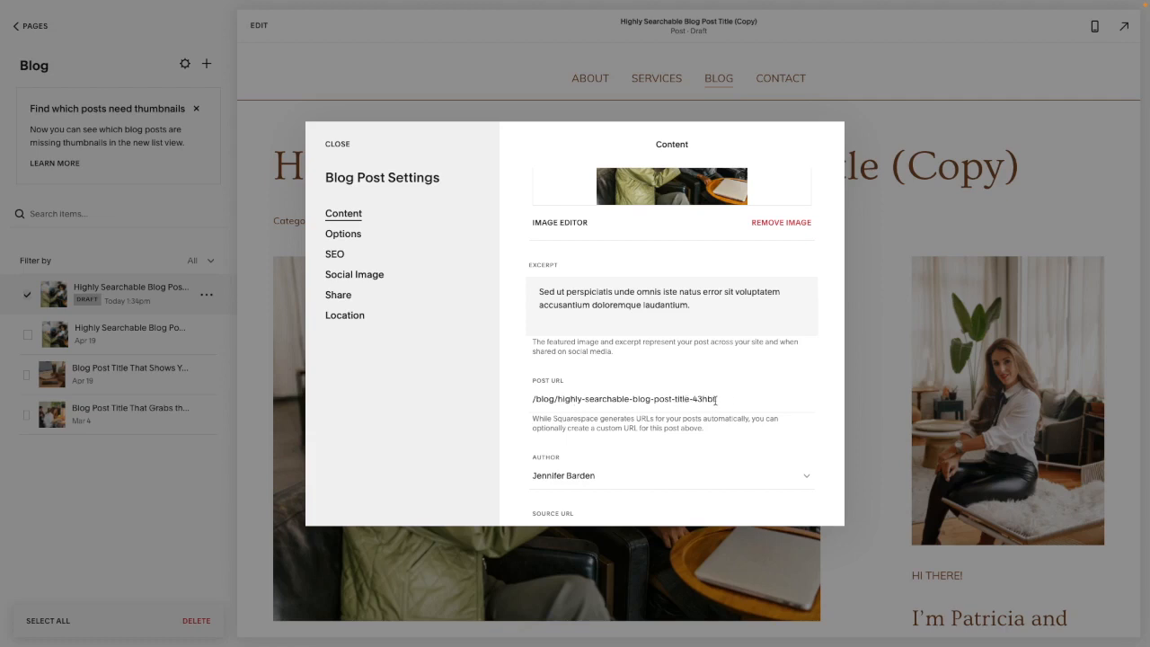
drag(726, 398, 558, 398)
text(new-blog-post-title)
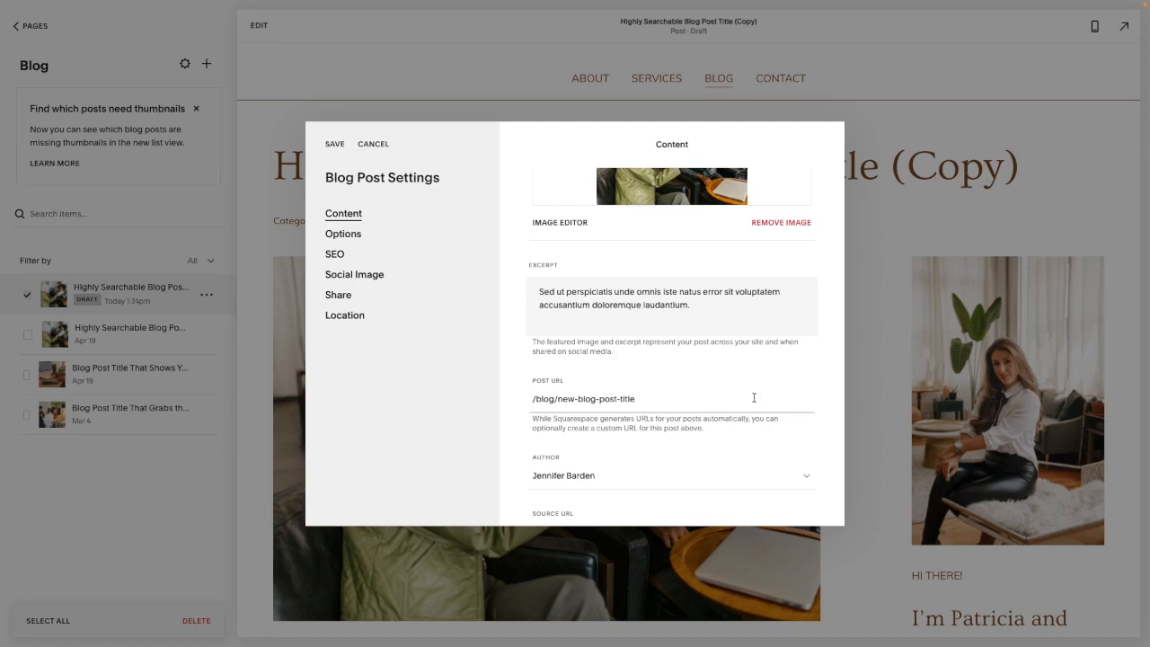
Step: Review the post's author choices, its status and comment options, and its SEO settings
scroll(754, 399, down, 3)
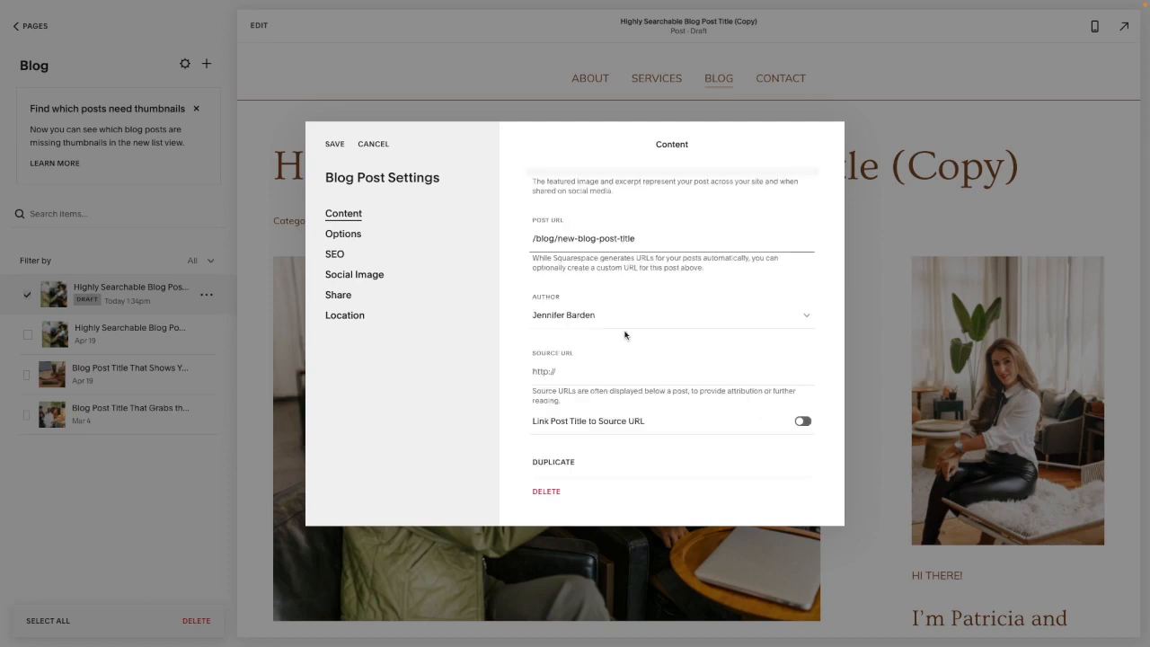
click(808, 318)
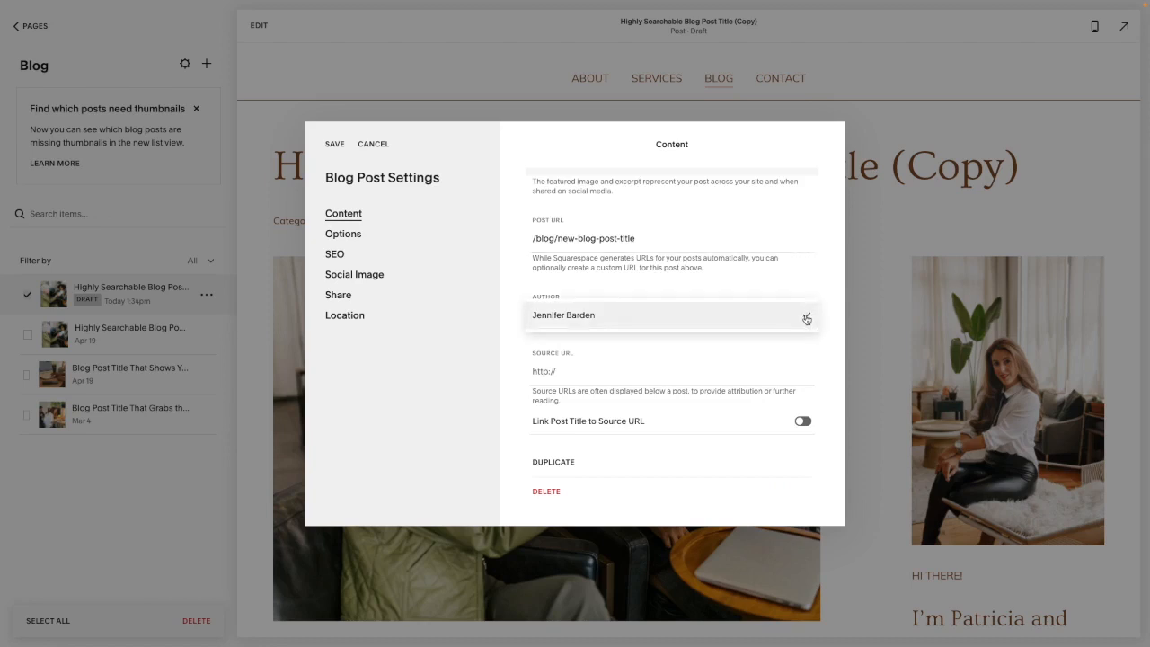
click(344, 235)
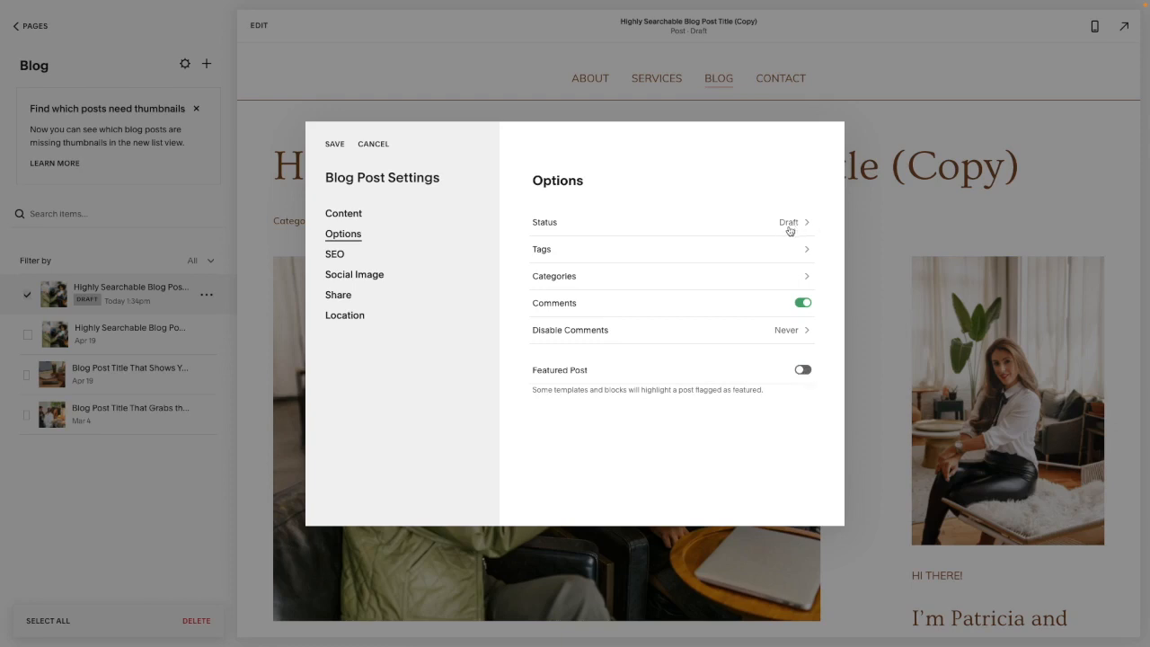
click(337, 257)
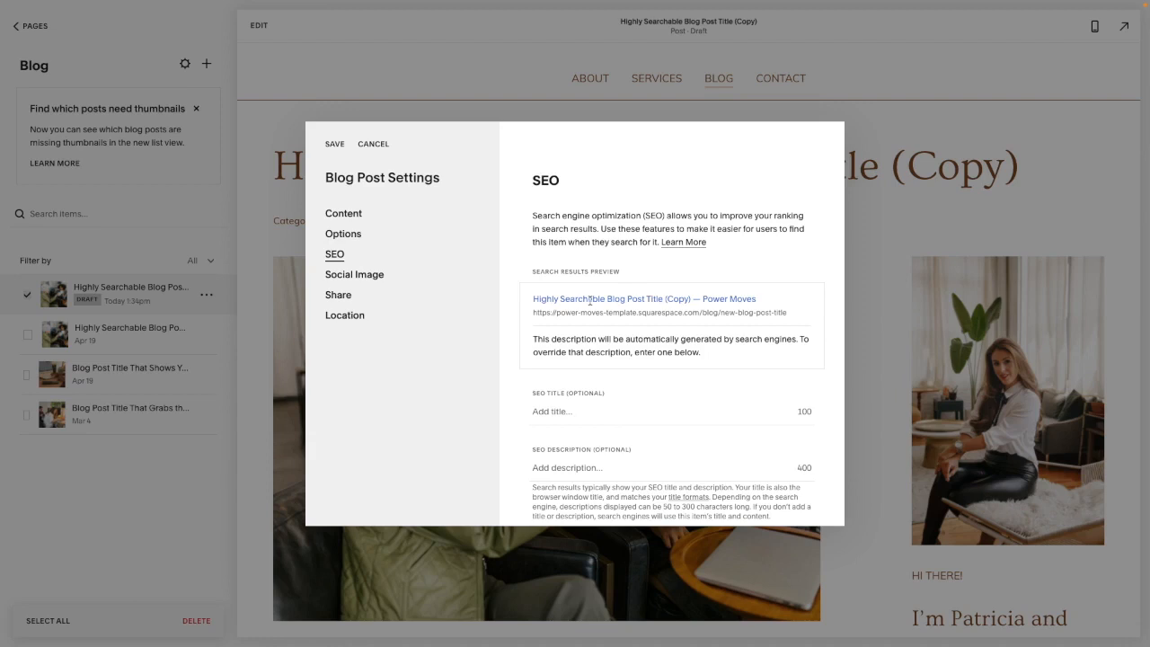
Step: Try "Different Title" as the post's SEO title and undo the entry
click(567, 412)
text(Different Title)
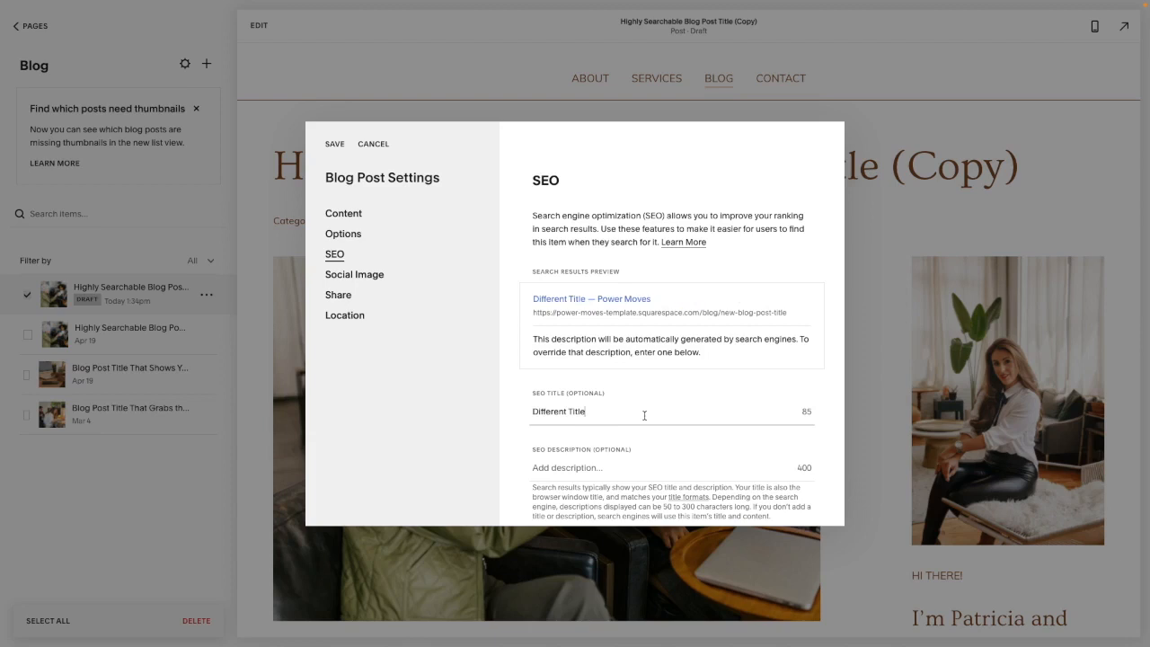
key(ctrl+z)
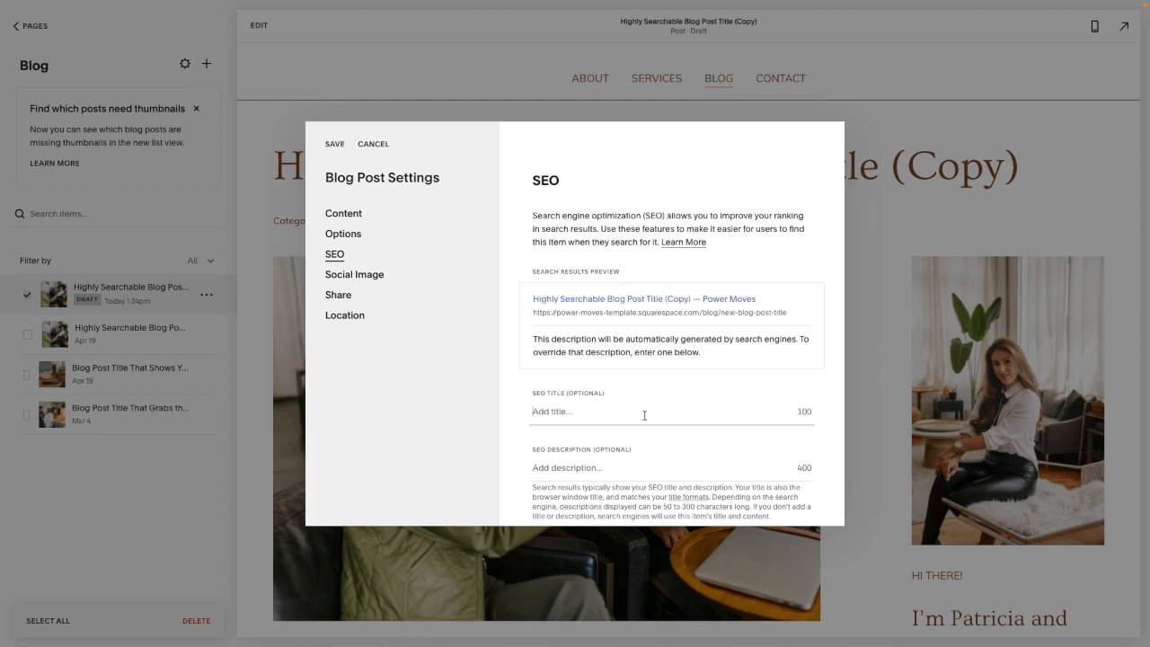
Step: Set the post's SEO description to "This is where you will put your SEO description."
click(598, 468)
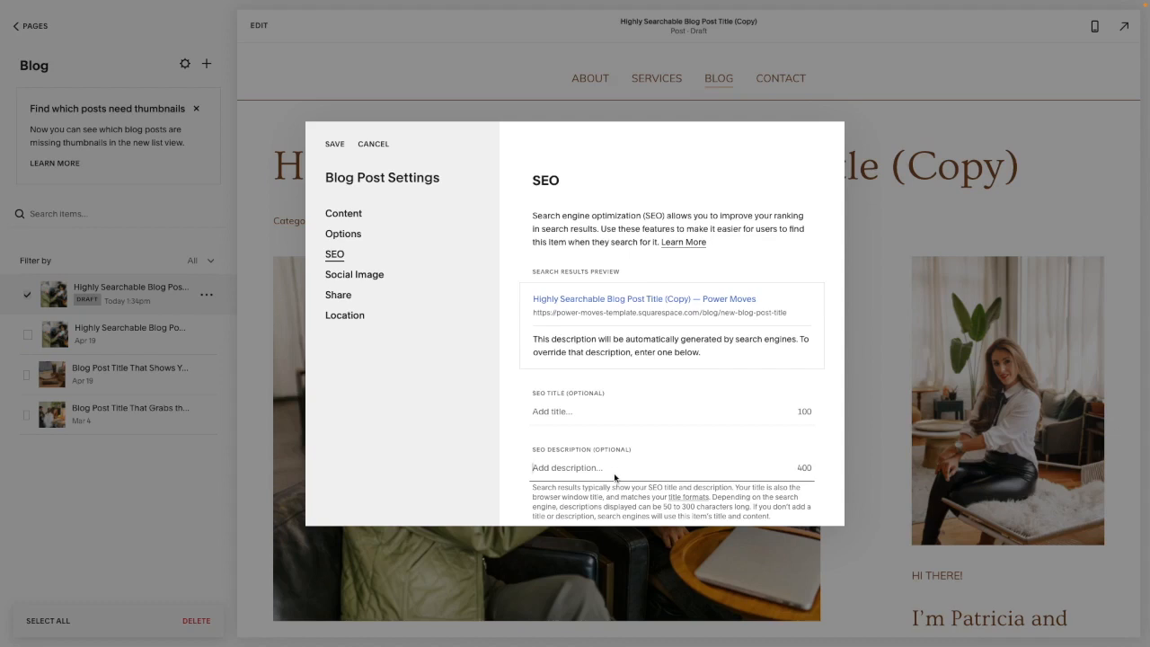
text(This is where you will put your SEO description.)
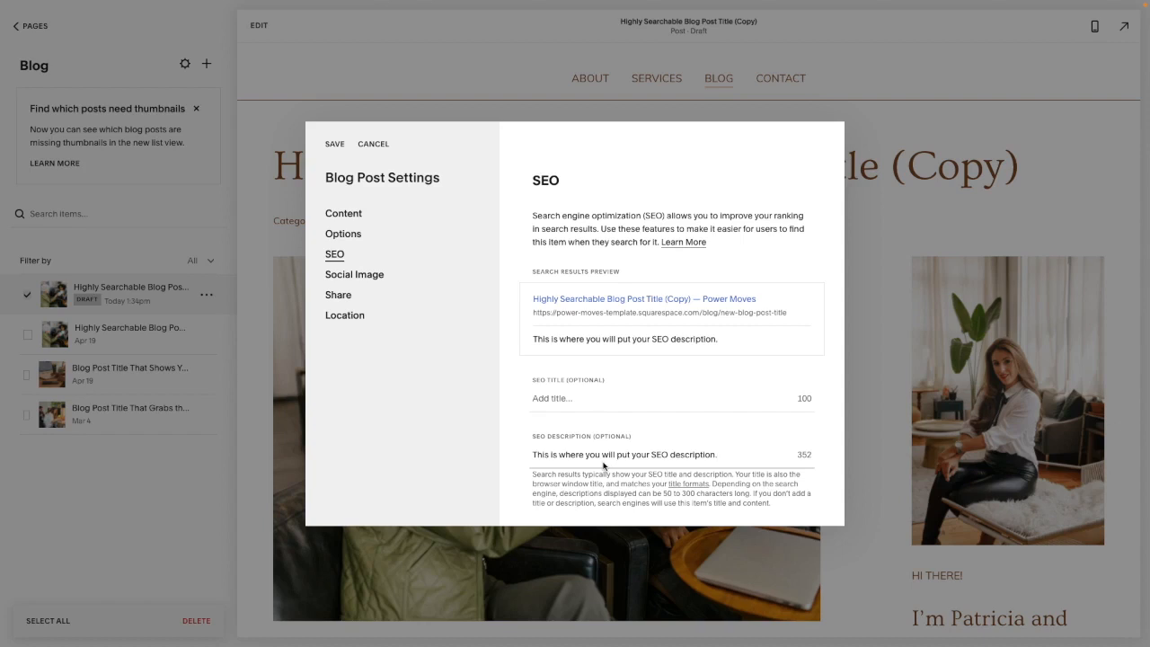
Step: Check the post's social image preview, alternate sharing image and share settings
click(360, 278)
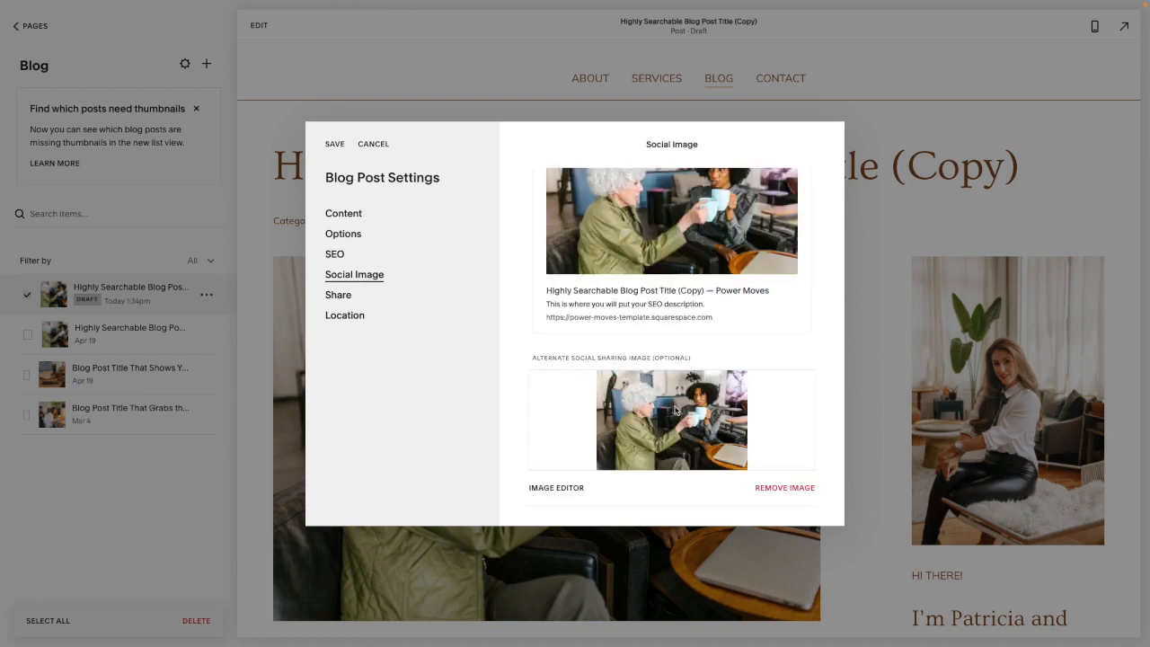
scroll(675, 410, up, 2)
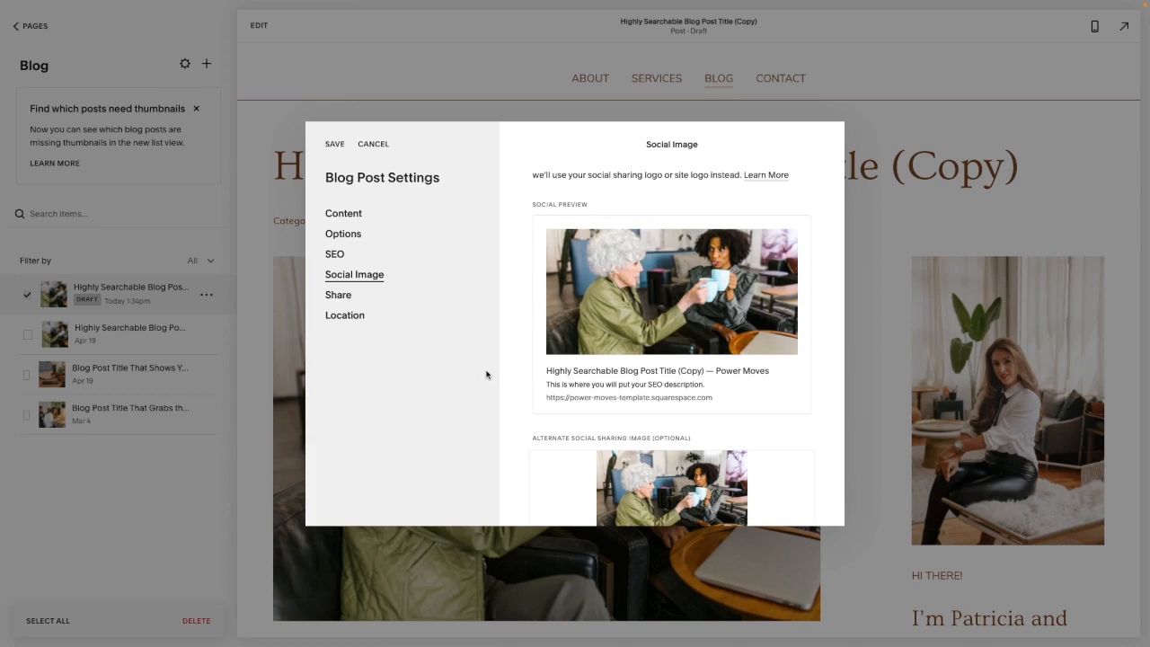
click(356, 296)
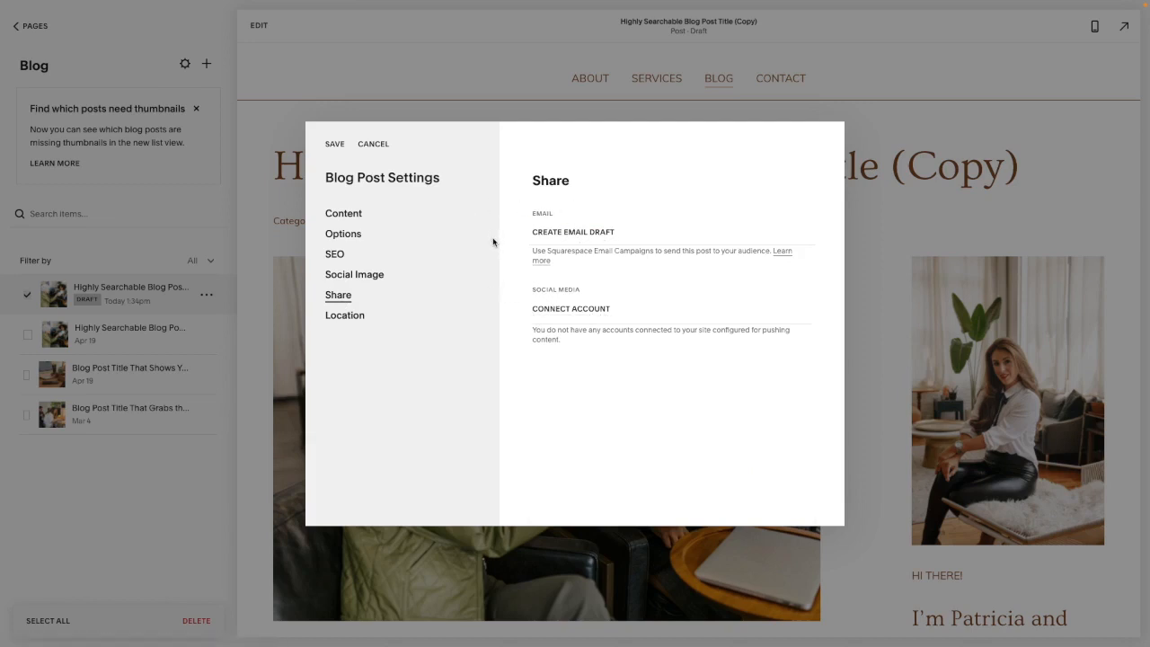
Step: Set the post's status to Published and save the settings, dismissing the share prompt with "Don't ask me again" enabled
click(344, 234)
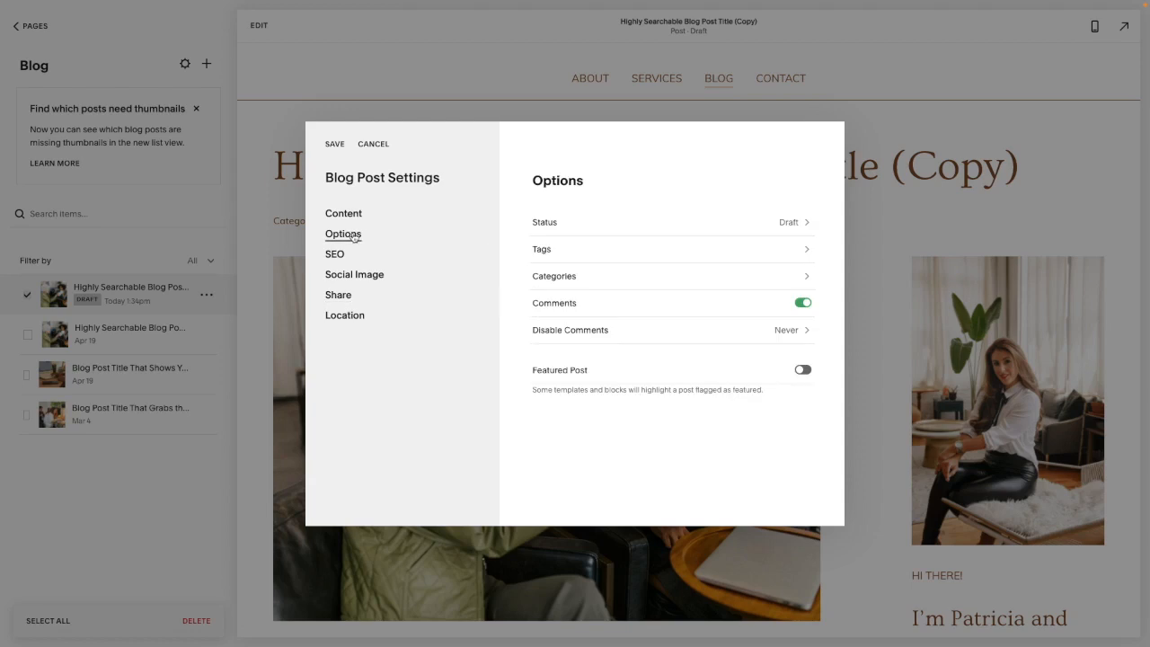
click(787, 224)
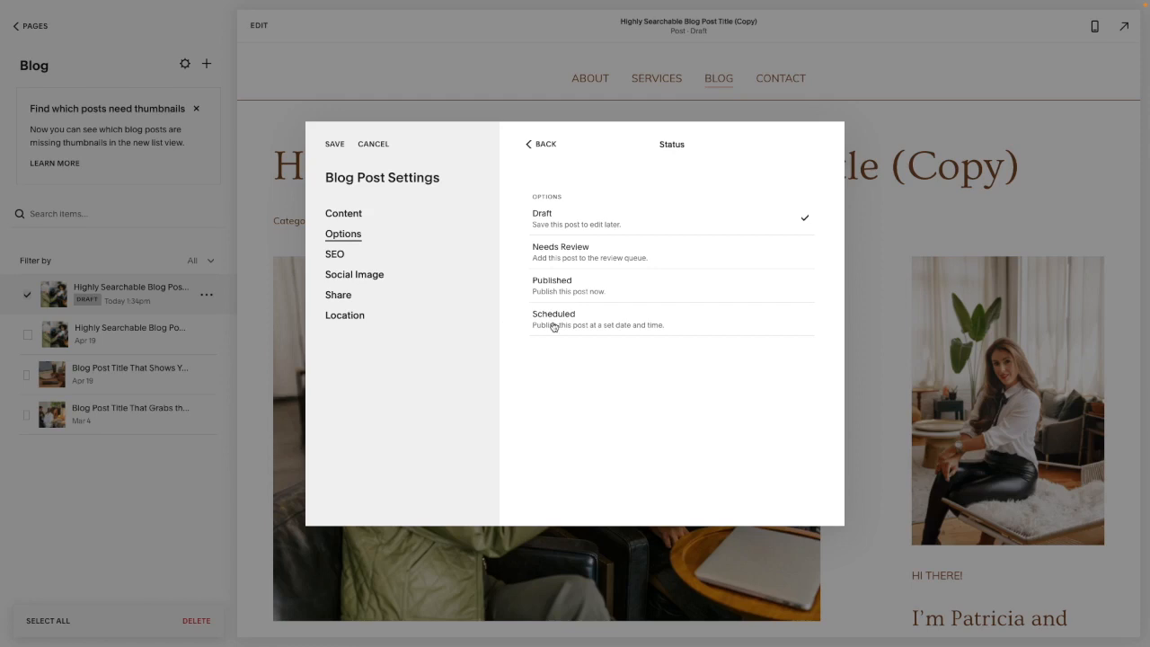
click(559, 283)
click(333, 144)
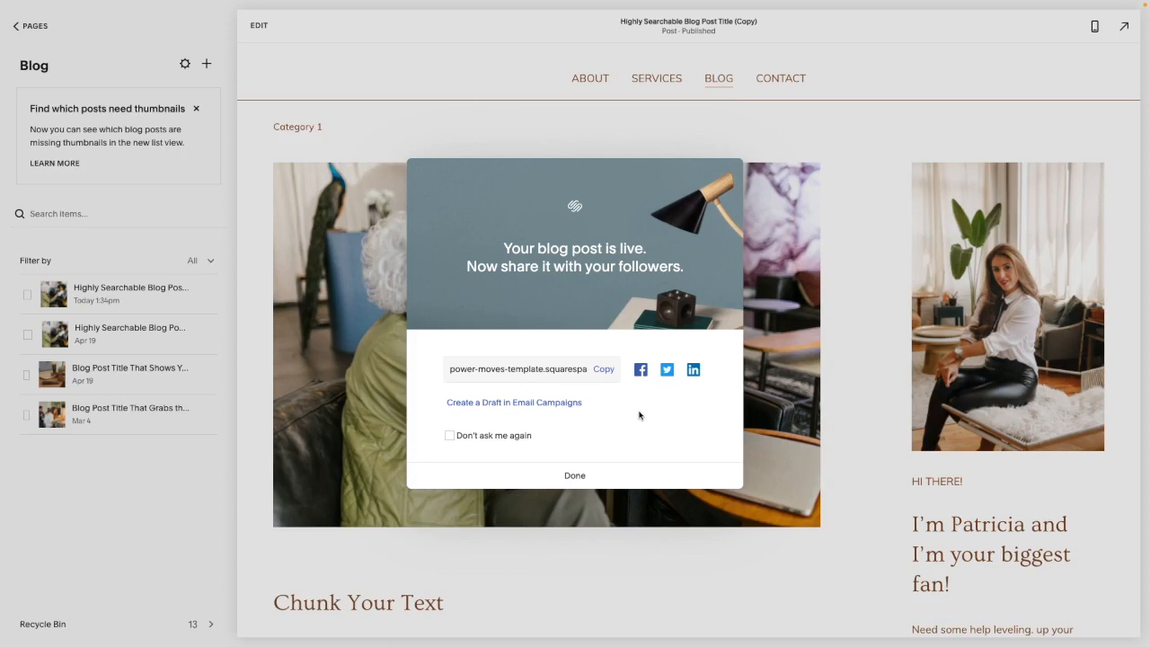
click(451, 437)
click(575, 475)
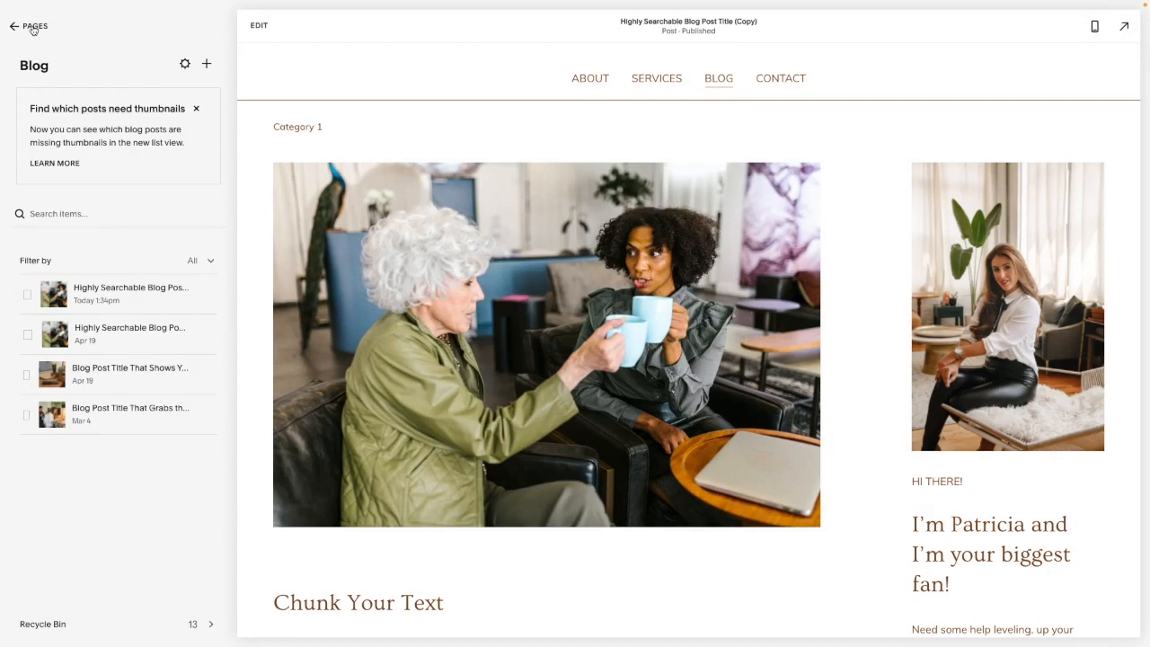
Step: Open the site-wide blog comments settings, turn Enable Comments Globally off and switch it back on
click(34, 27)
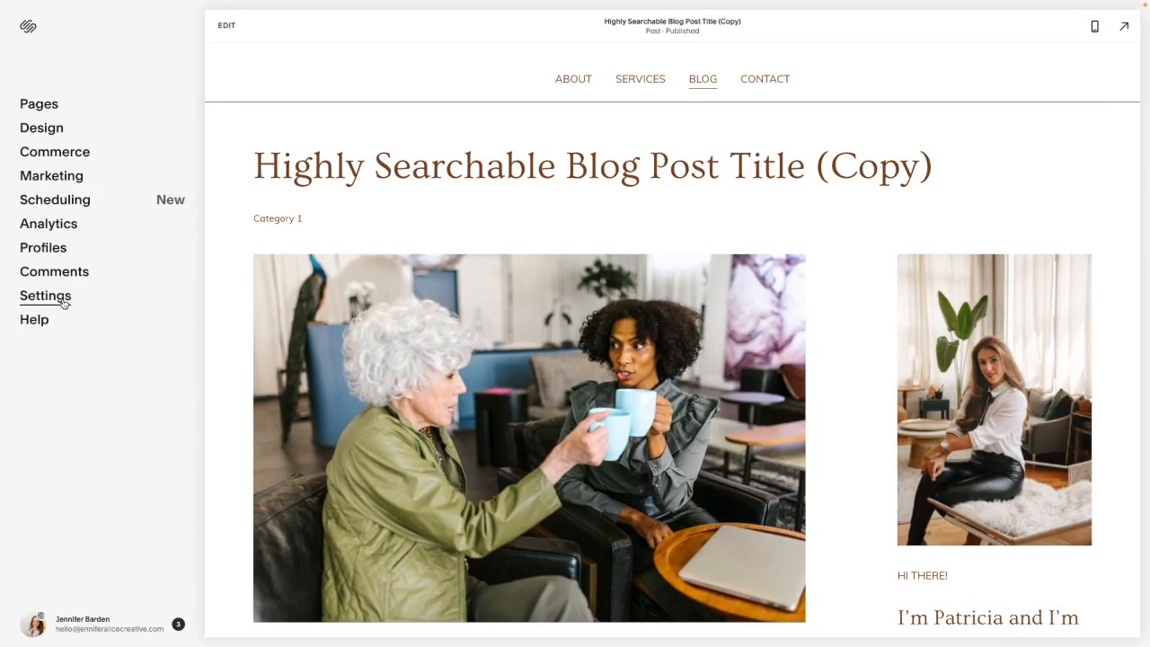
click(64, 304)
click(38, 404)
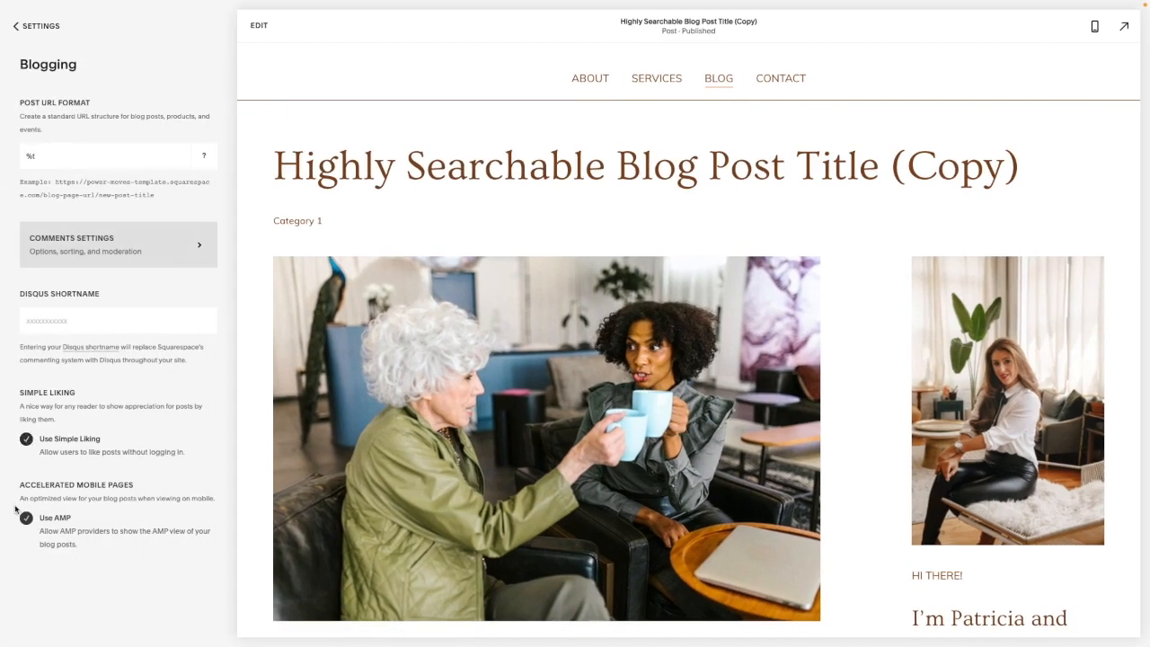
click(81, 248)
click(26, 136)
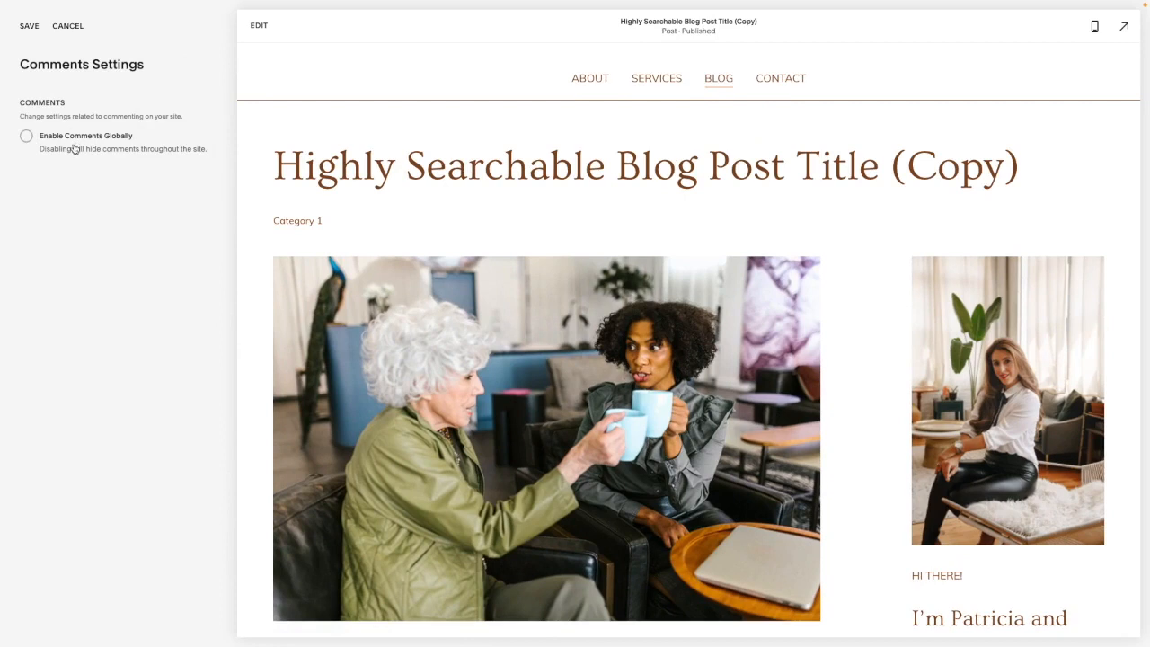
click(26, 136)
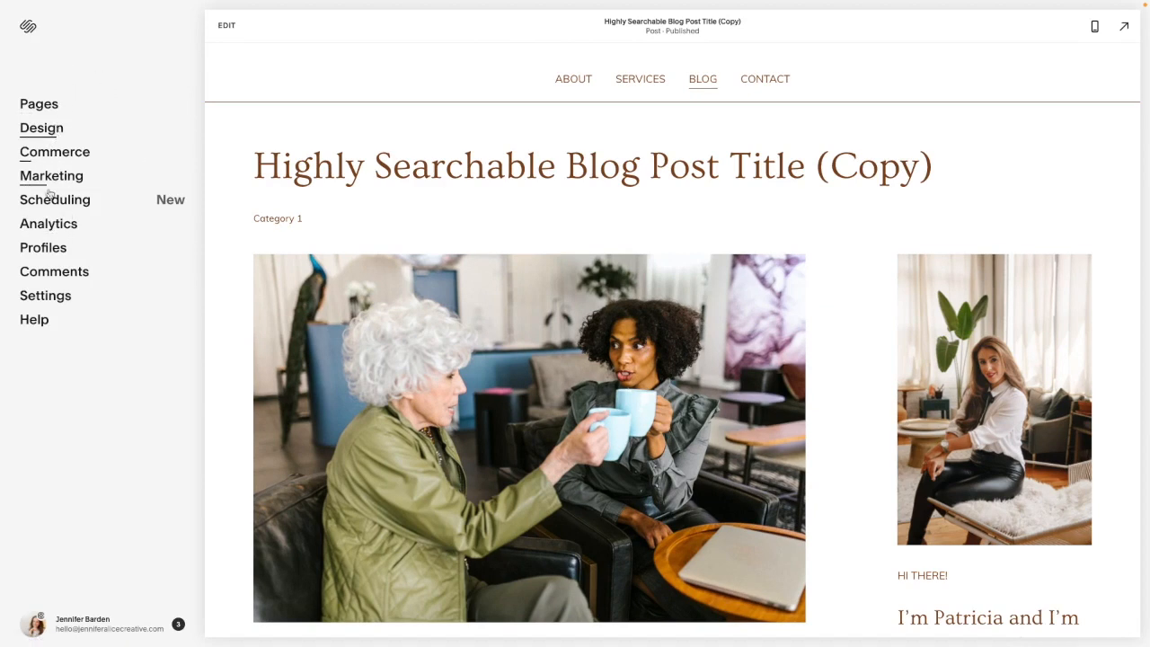
Step: Check the site's comments section and look over the full blog page from the post list to the footer
click(66, 275)
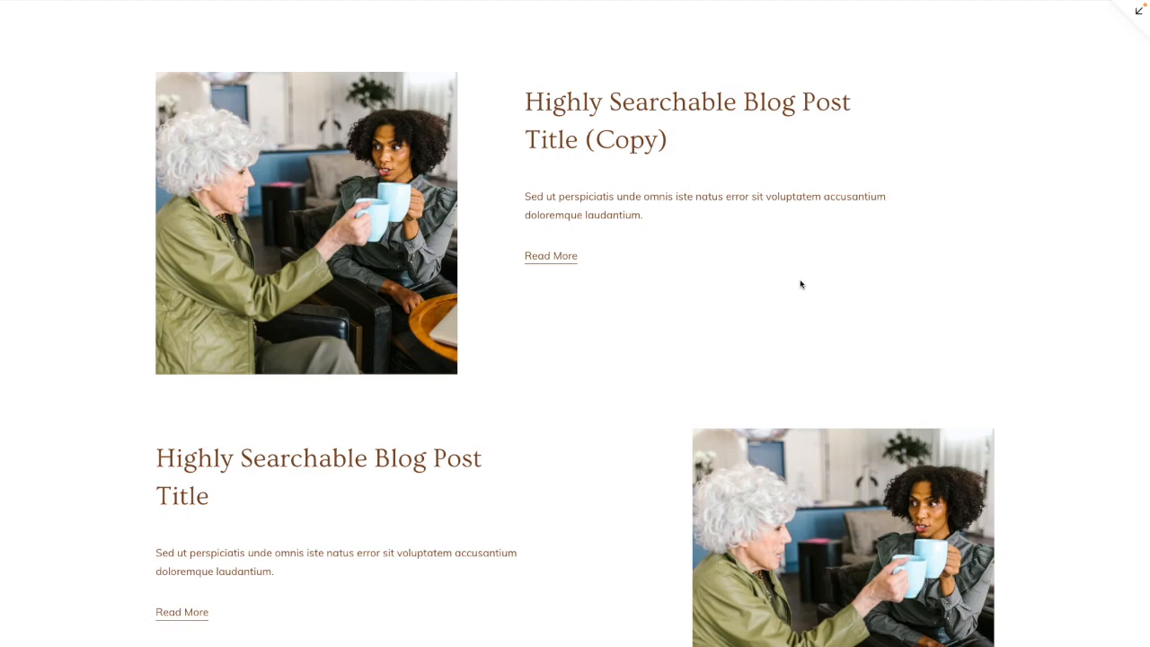
scroll(800, 285, down, 7)
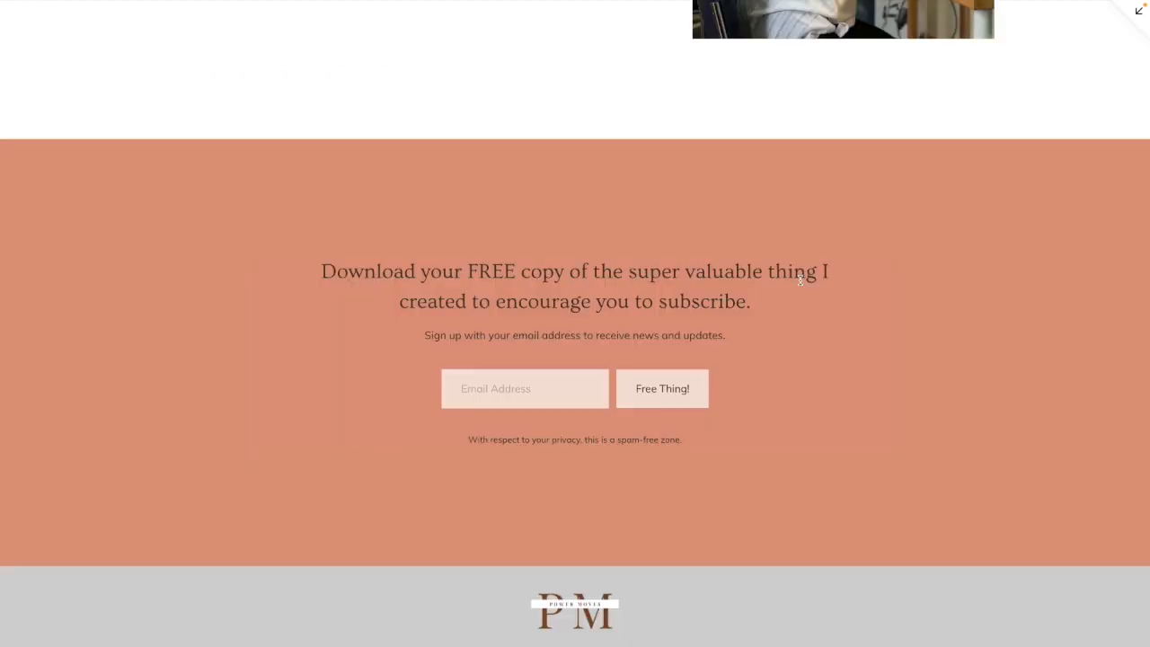